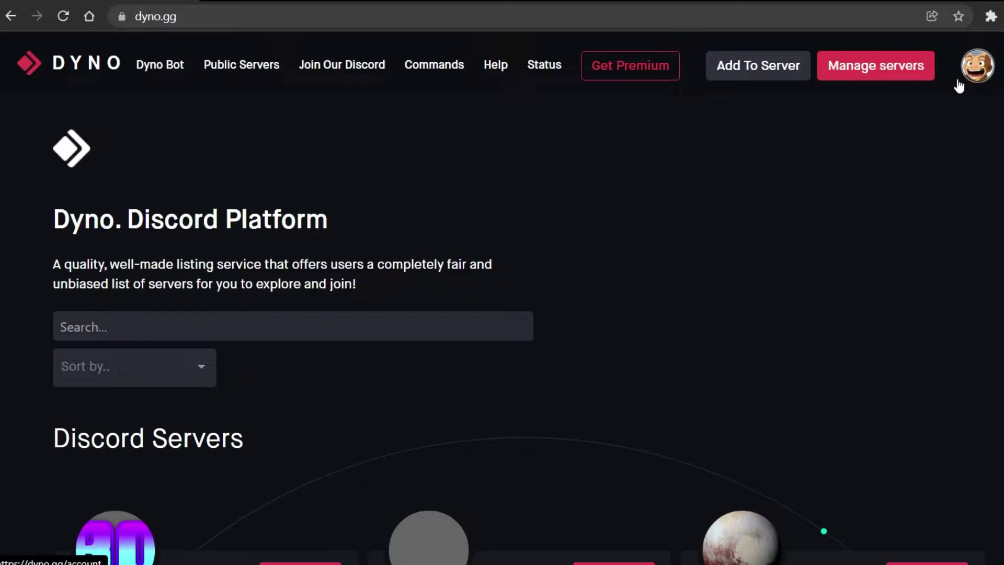
Add the Dyno bot to the Tech How server and authorise its permissions
{"action": "left_click", "coordinate": [137, 17]}
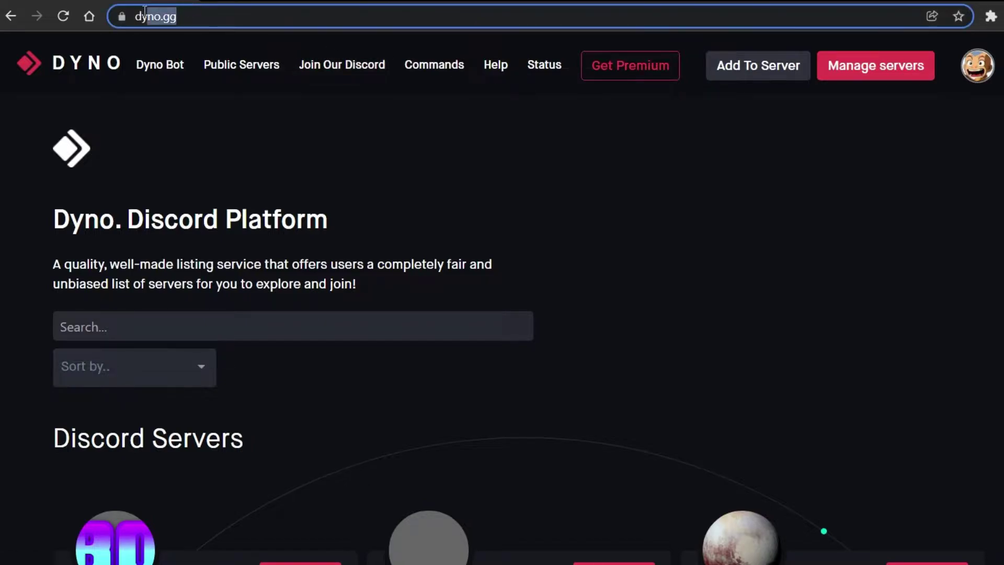
{"action": "left_click", "coordinate": [625, 119]}
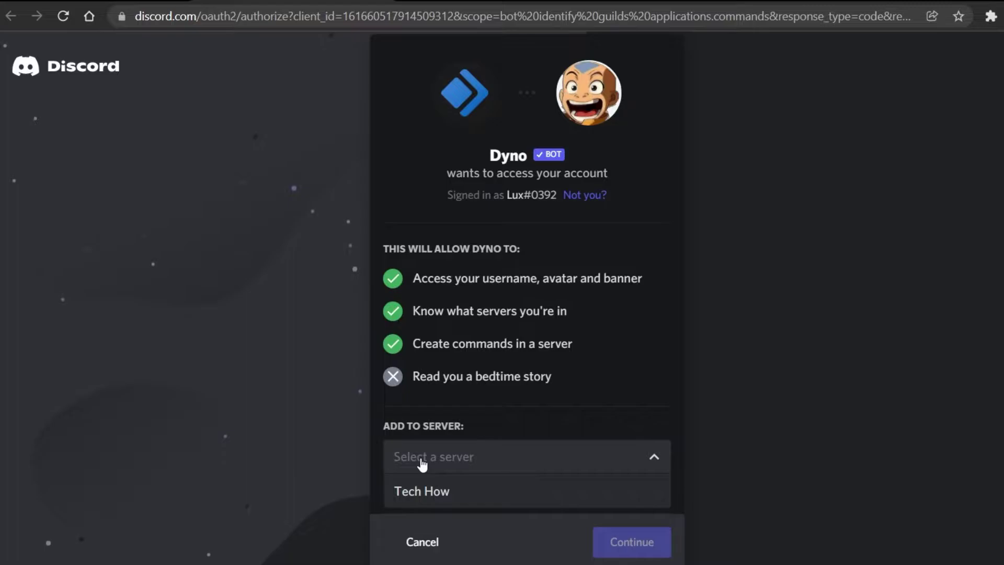
{"action": "left_click", "coordinate": [410, 490]}
{"action": "left_click", "coordinate": [614, 538]}
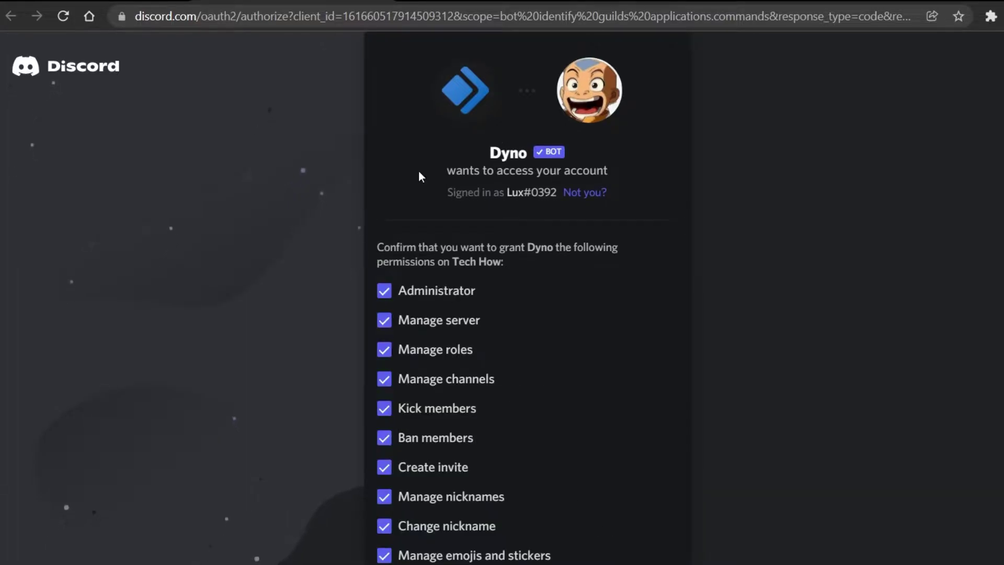
{"action": "scroll", "coordinate": [290, 156], "scroll_direction": "down", "scroll_amount": 10}
Open the Tech How server's dashboard and go to the Custom Commands module settings
{"action": "left_click", "coordinate": [638, 558]}
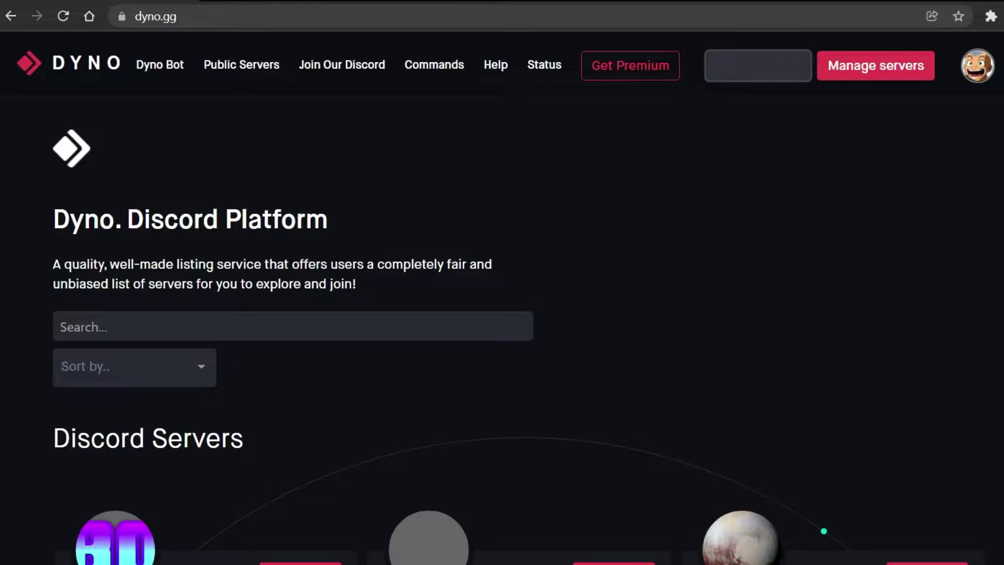
{"action": "left_click", "coordinate": [853, 70]}
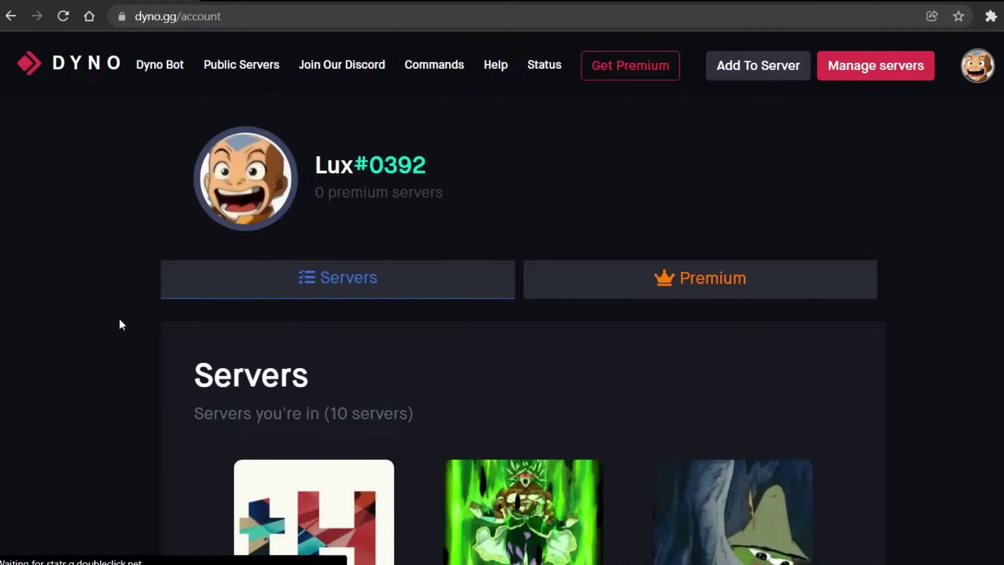
{"action": "scroll", "coordinate": [81, 337], "scroll_direction": "down", "scroll_amount": 5}
{"action": "left_click", "coordinate": [266, 319]}
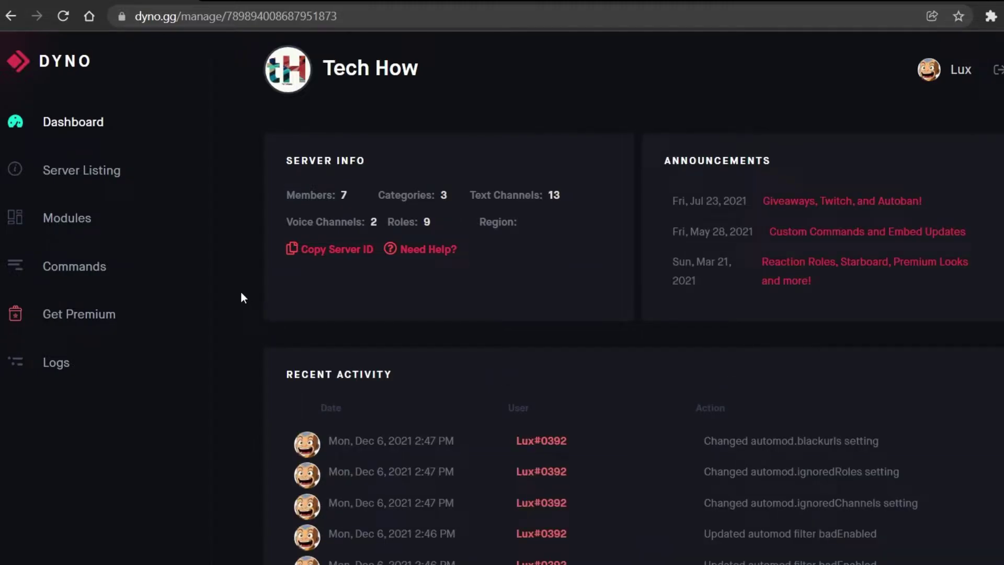
{"action": "left_click", "coordinate": [93, 228]}
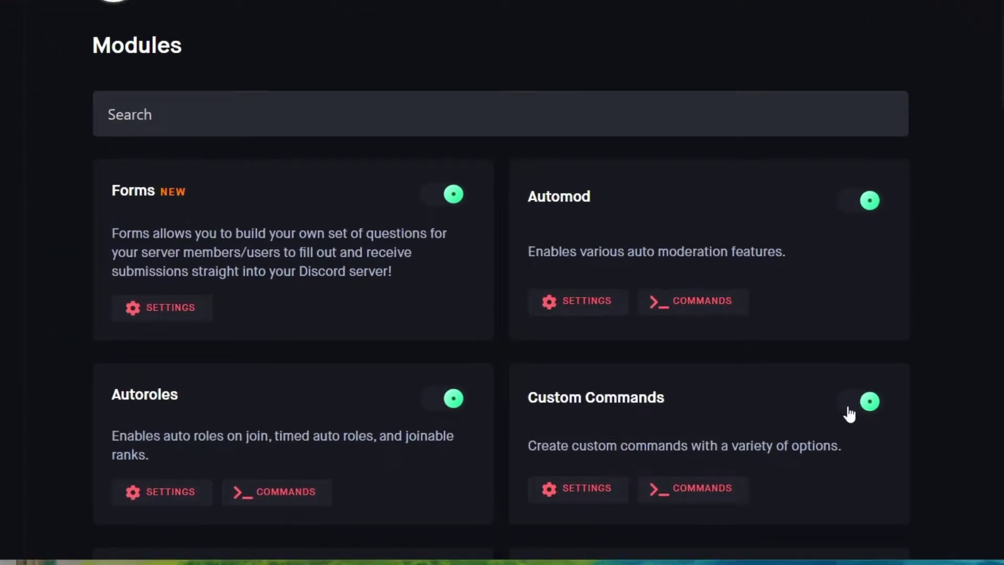
{"action": "left_click", "coordinate": [593, 497]}
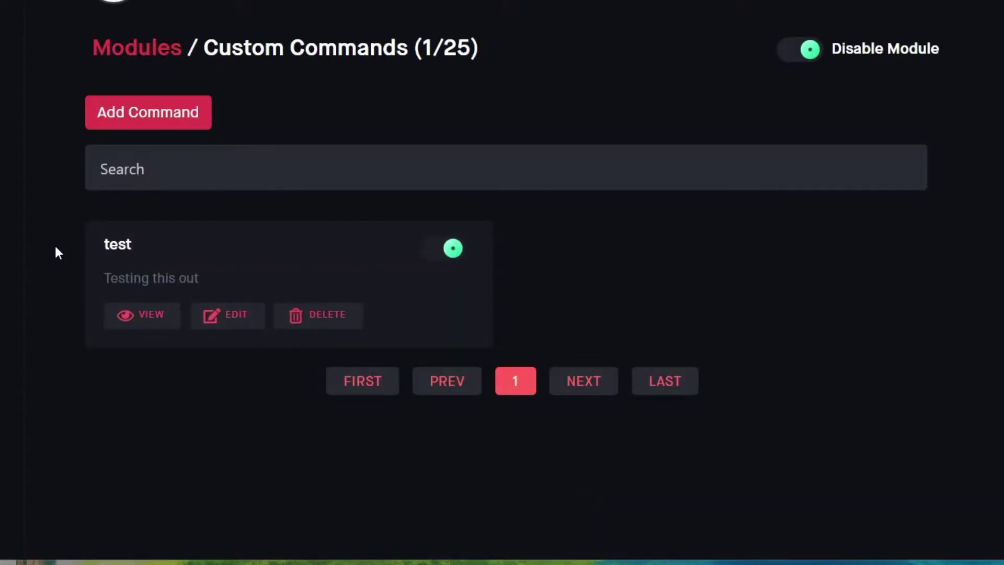
Start a new custom command named 'bc' with description 'Background Check'
{"action": "left_click", "coordinate": [102, 126]}
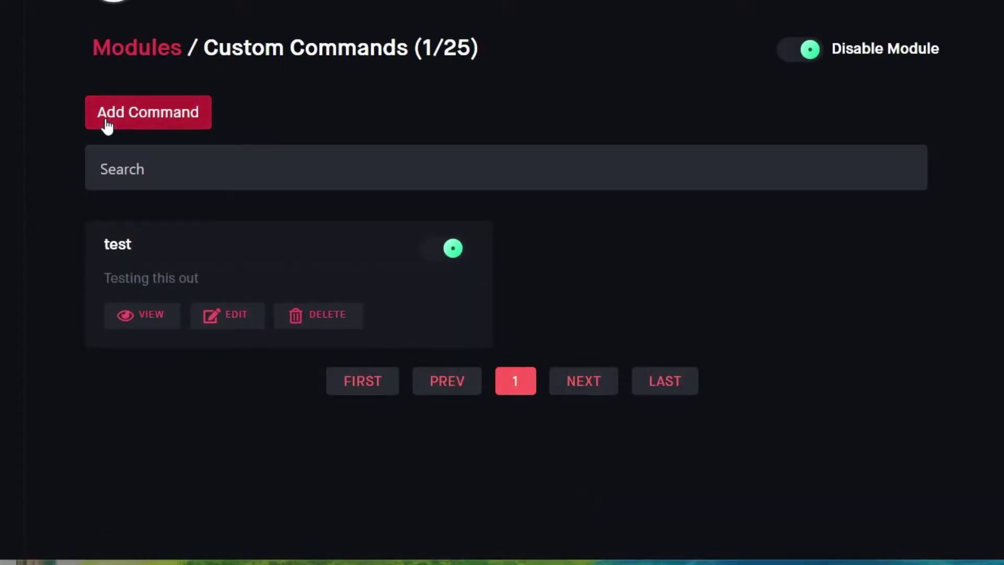
{"action": "left_click", "coordinate": [233, 147]}
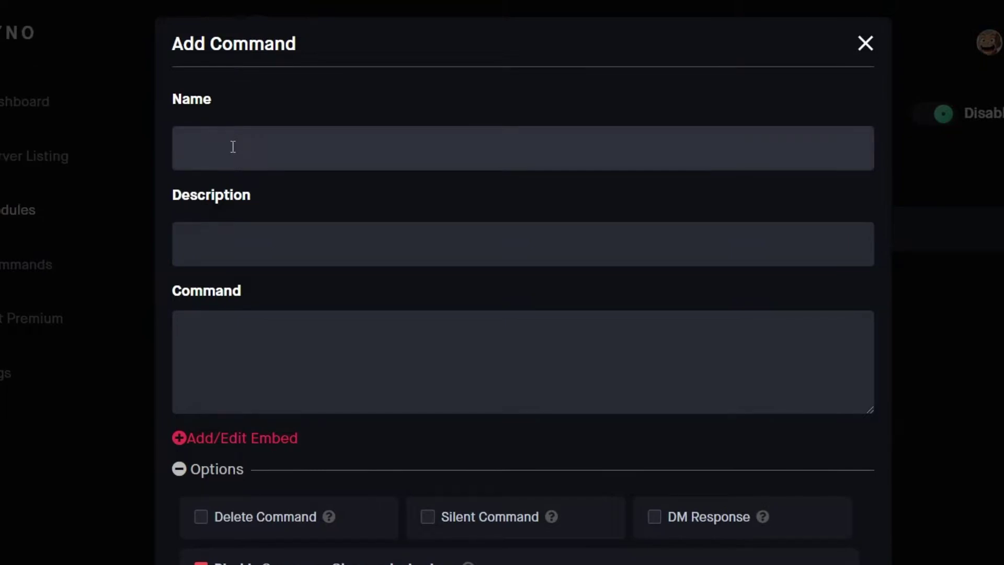
{"action": "type", "text": "bc"}
{"action": "left_click", "coordinate": [207, 231]}
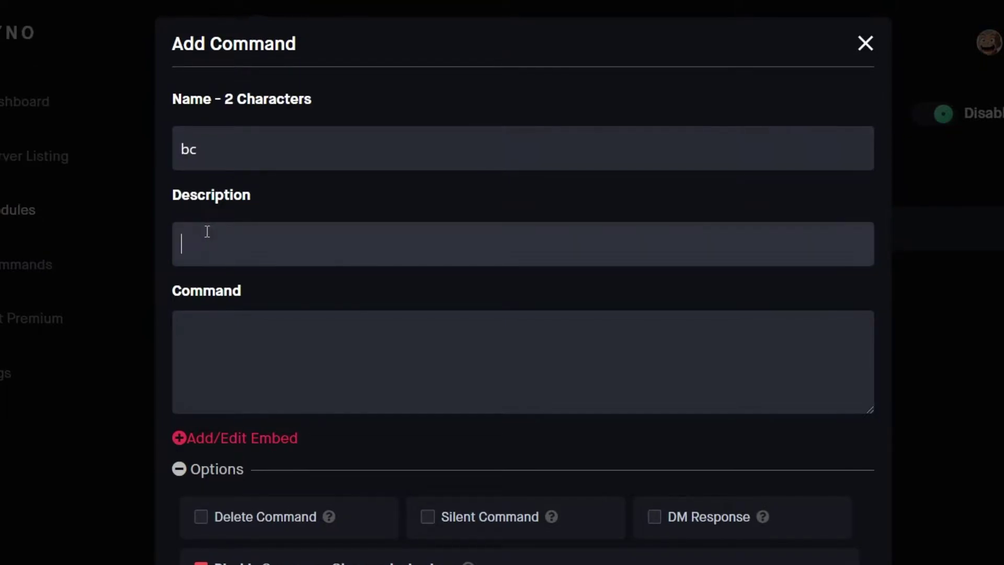
{"action": "type", "text": "Backgrou"}
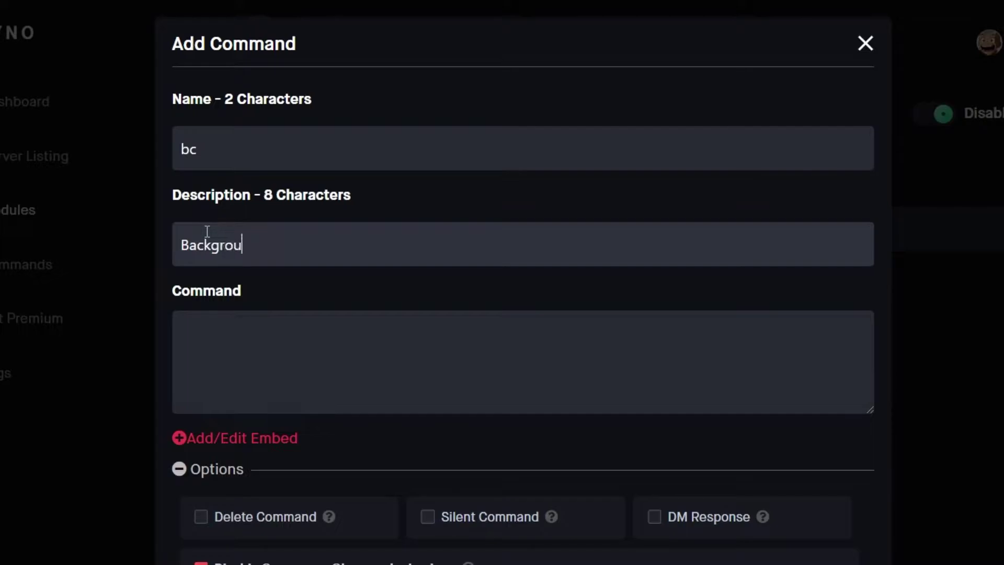
{"action": "type", "text": "nd Check"}
Paste {!whois $1}, {!modlogs $1} and {!notes $1} into the command body
{"action": "key", "text": "Tab"}
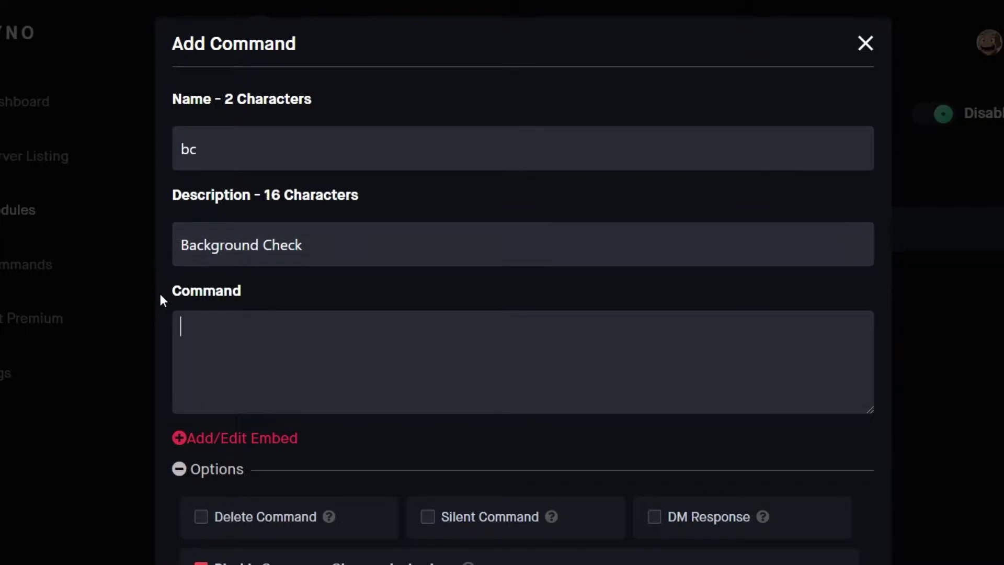
{"action": "type", "text": "{!whois $1} {!modlogs $1} {!notes $1}"}
{"action": "key", "text": "BackSpace"}
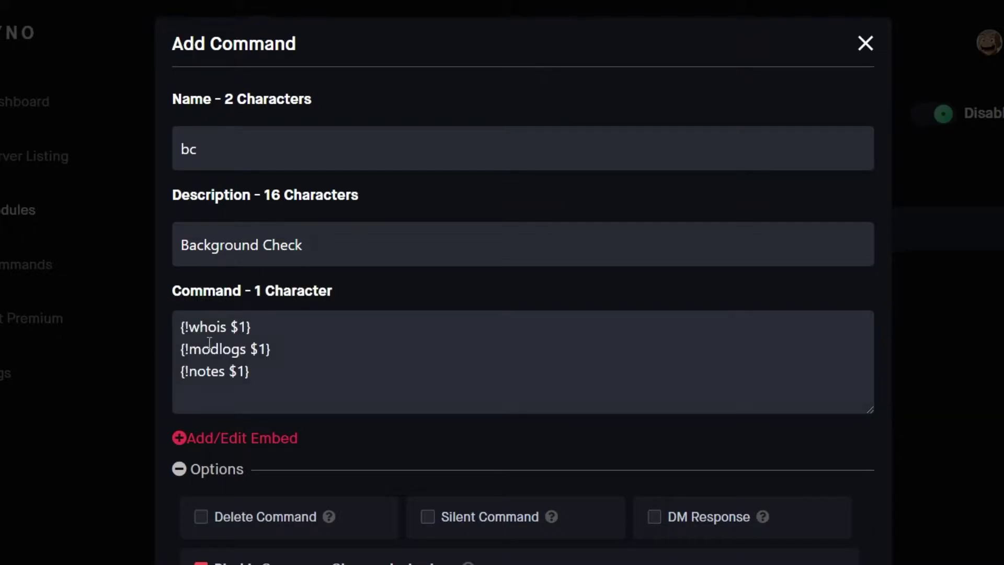
{"action": "key", "text": "ctrl+a"}
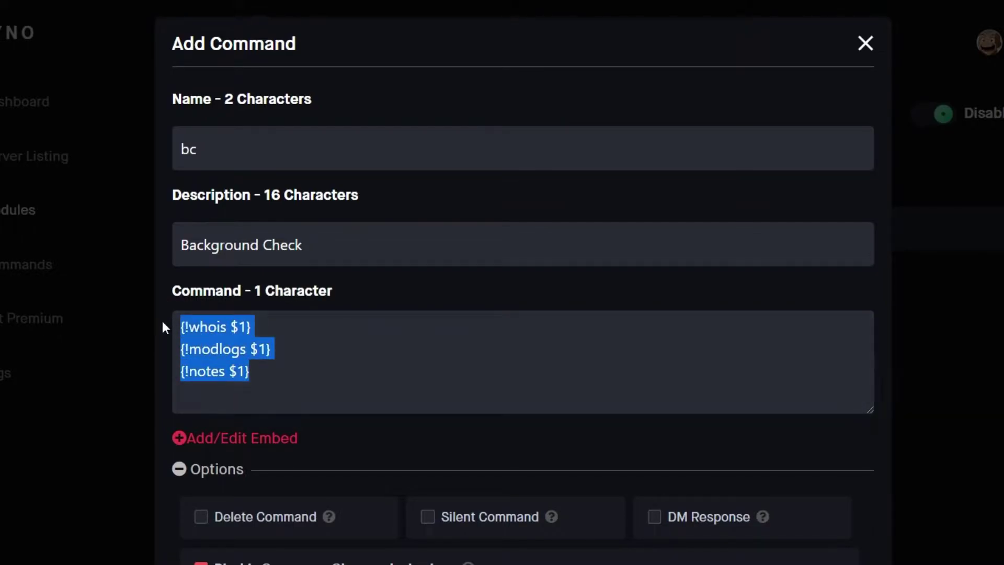
Leave Delete Command unchecked so the triggering message is kept
{"action": "left_click", "coordinate": [163, 321]}
{"action": "scroll", "coordinate": [167, 355], "scroll_direction": "down", "scroll_amount": 1}
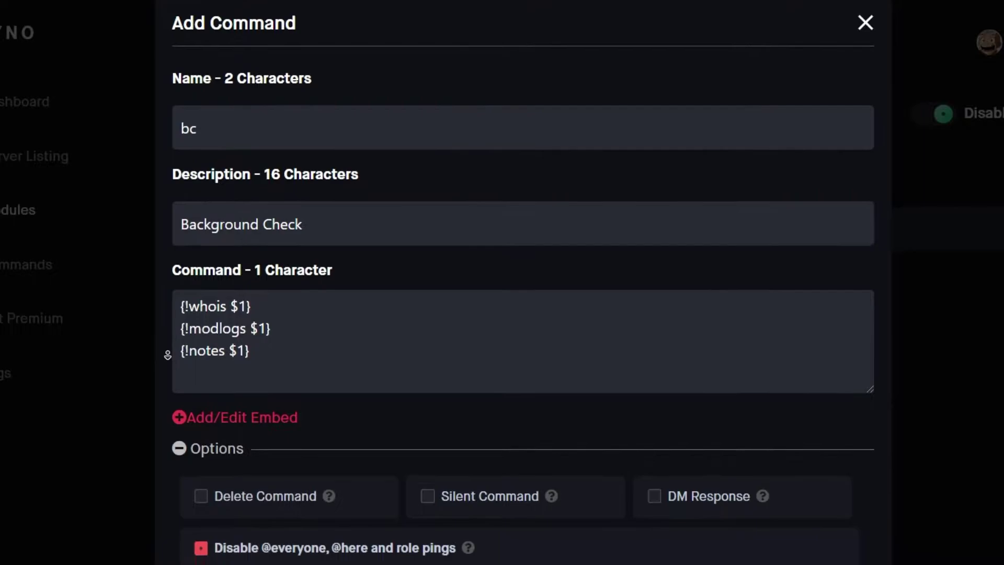
{"action": "scroll", "coordinate": [167, 355], "scroll_direction": "down", "scroll_amount": 4}
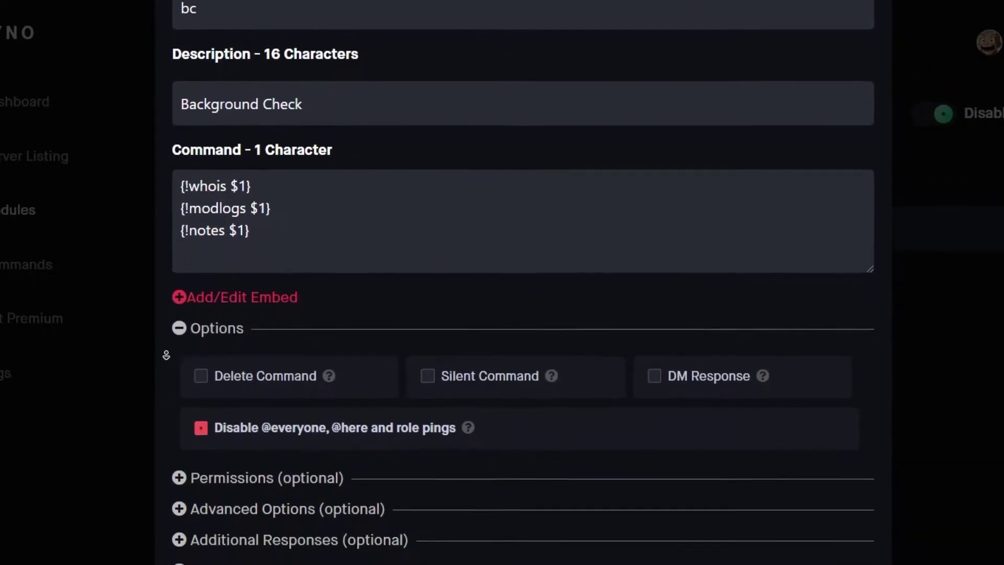
{"action": "scroll", "coordinate": [166, 355], "scroll_direction": "down", "scroll_amount": 2}
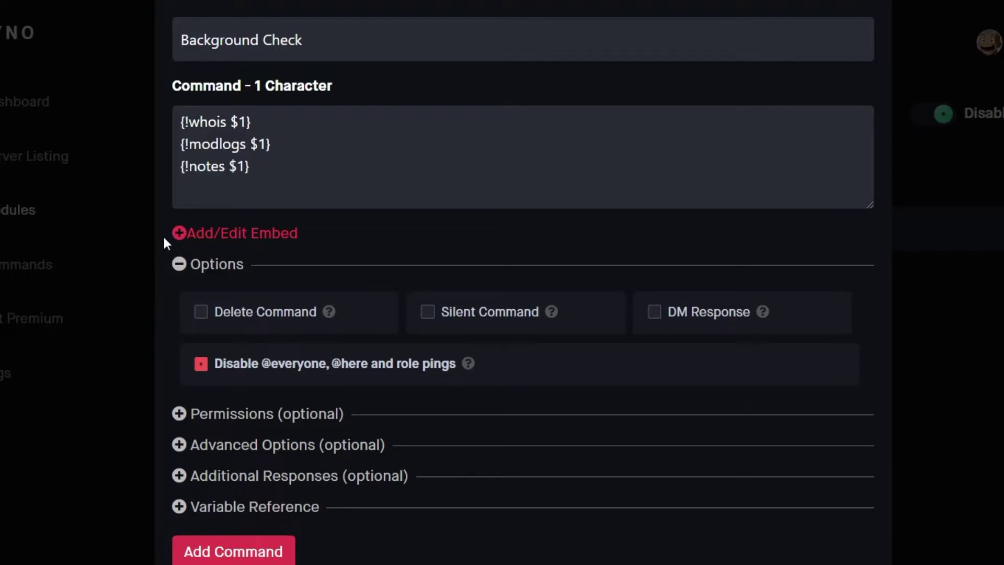
{"action": "left_click", "coordinate": [200, 312]}
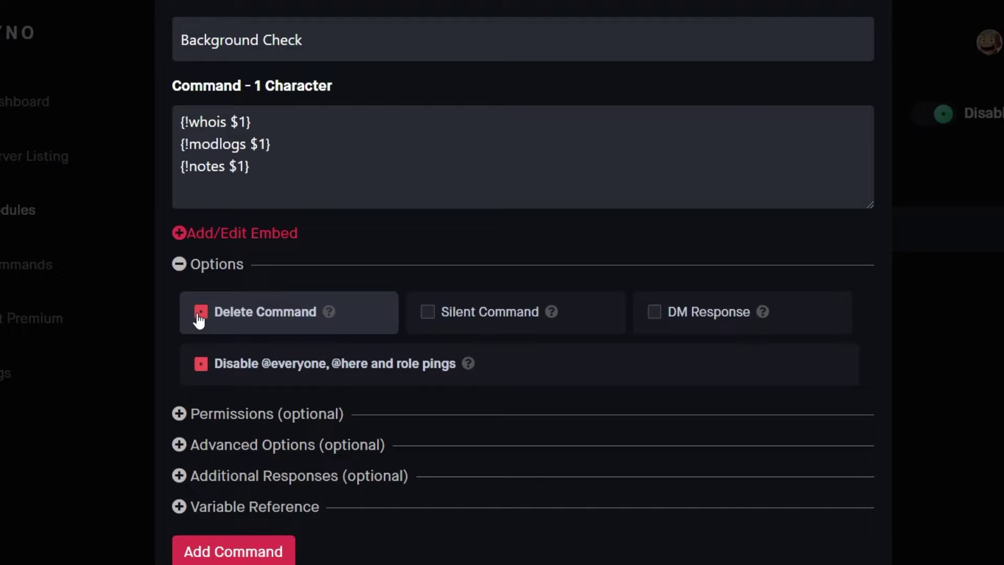
{"action": "left_click", "coordinate": [200, 319]}
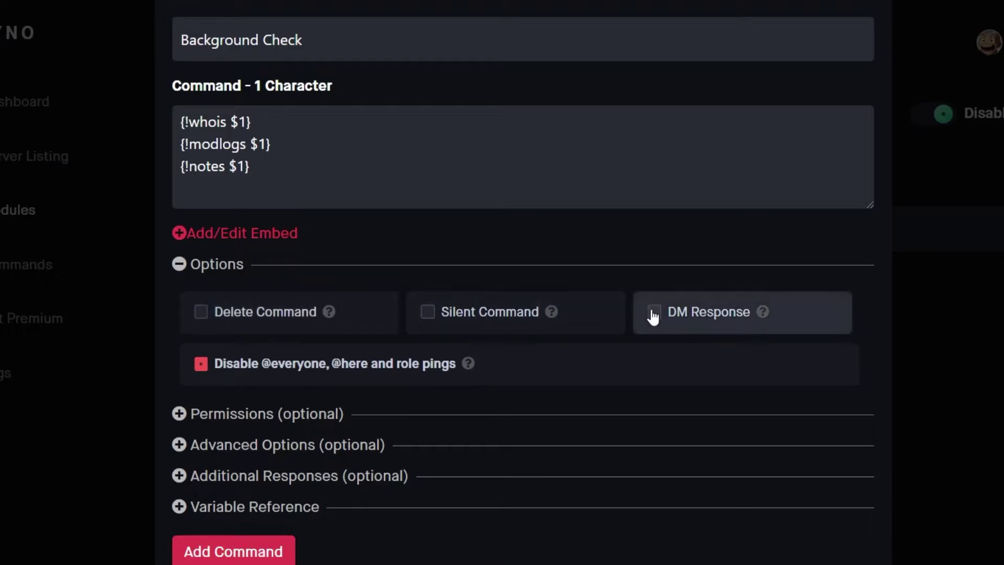
Check the DM Response explanation, then expand the Permissions section
{"action": "left_click", "coordinate": [763, 312]}
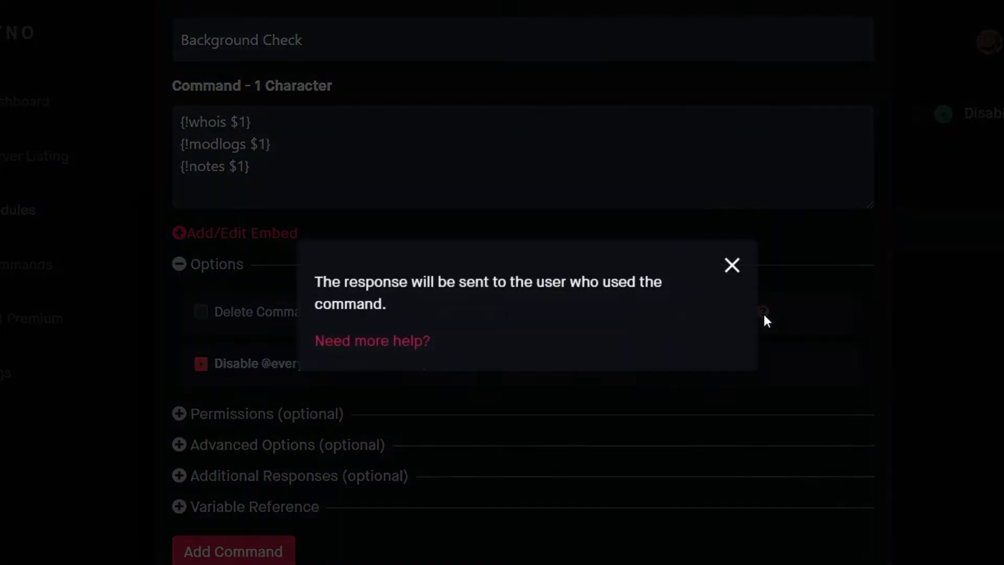
{"action": "left_click", "coordinate": [731, 263]}
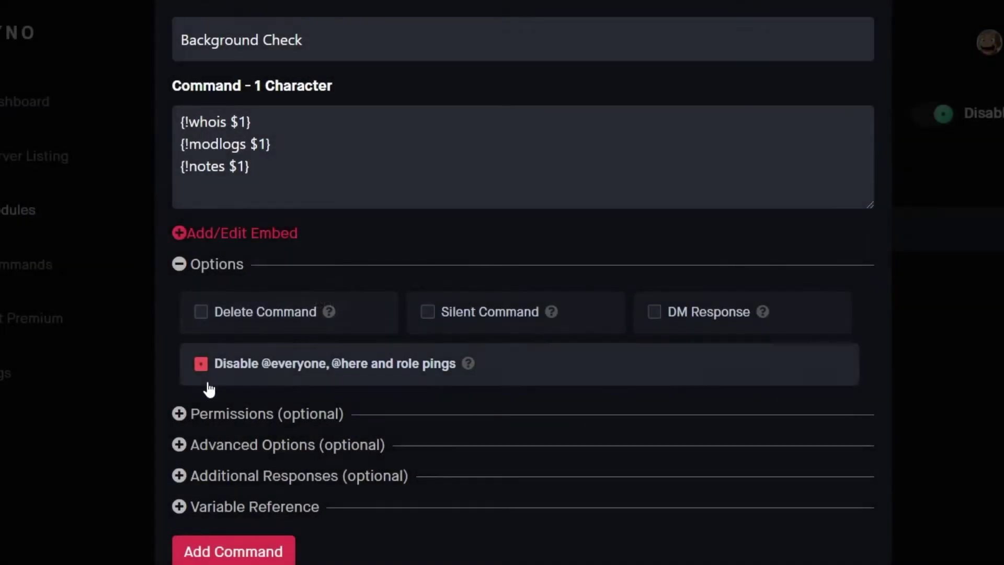
{"action": "left_click", "coordinate": [180, 415]}
Allow only the admin role and the general channel, with general as response channel
{"action": "scroll", "coordinate": [171, 402], "scroll_direction": "down", "scroll_amount": 5}
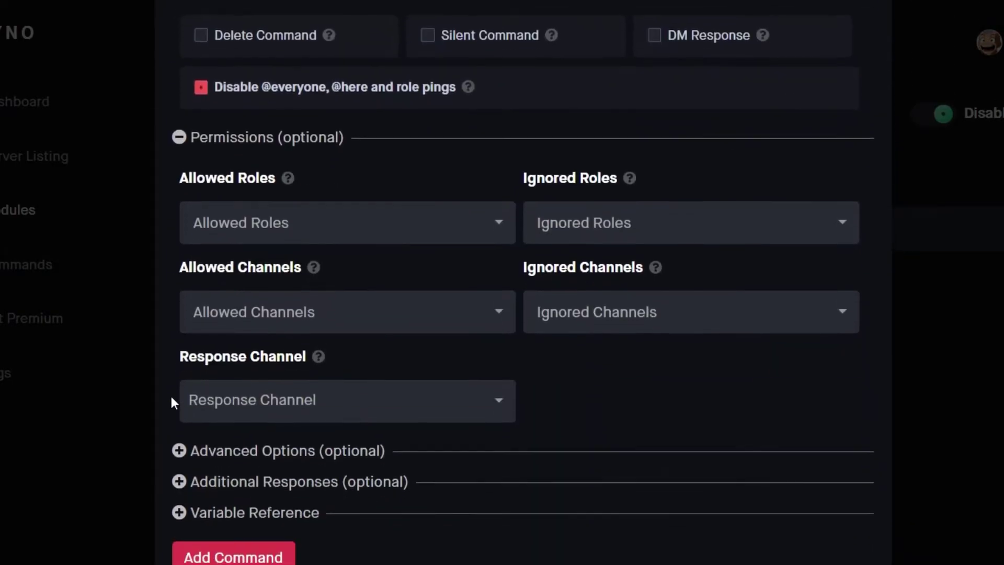
{"action": "left_click", "coordinate": [252, 226]}
{"action": "left_click", "coordinate": [215, 342]}
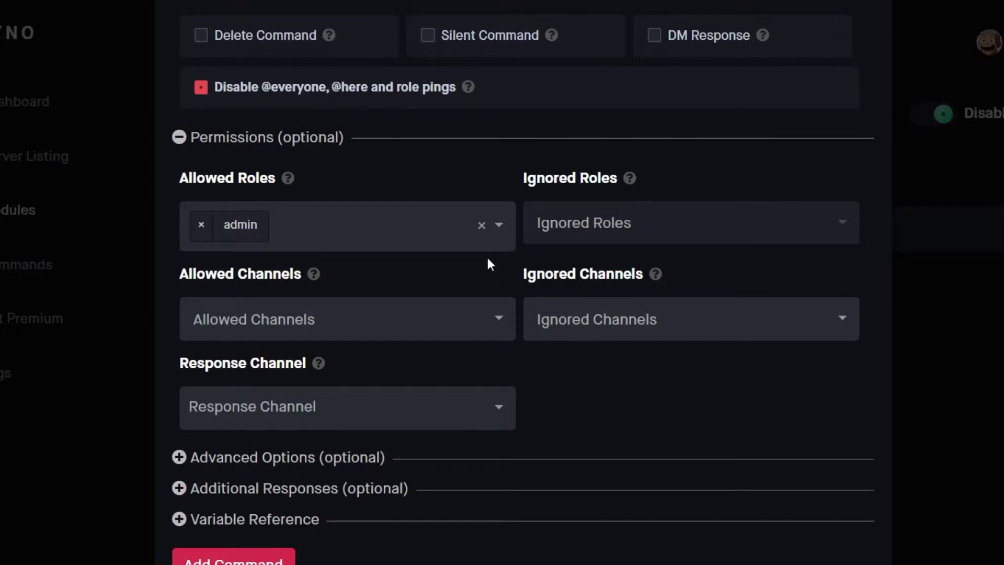
{"action": "scroll", "coordinate": [488, 259], "scroll_direction": "down", "scroll_amount": 1}
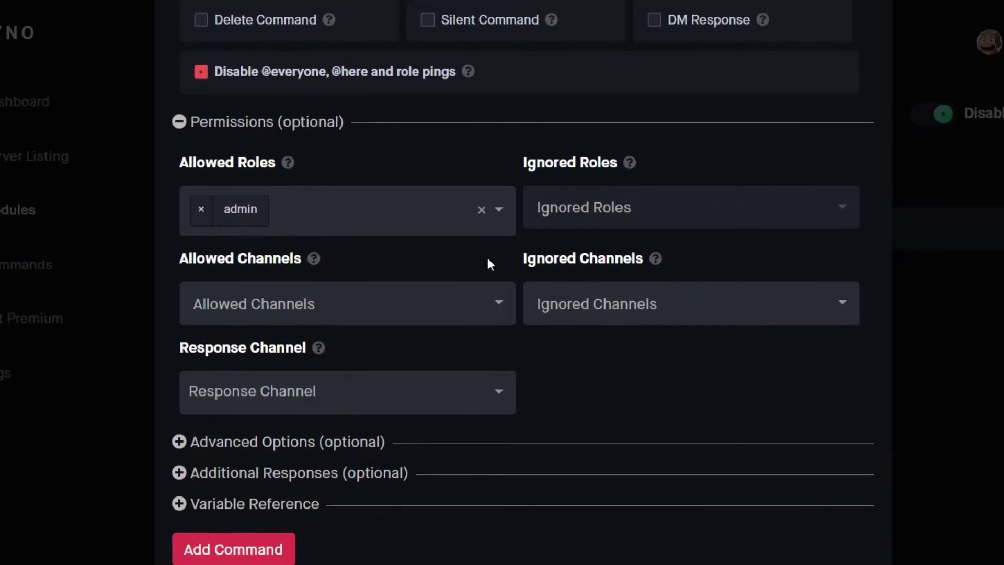
{"action": "left_click", "coordinate": [251, 307]}
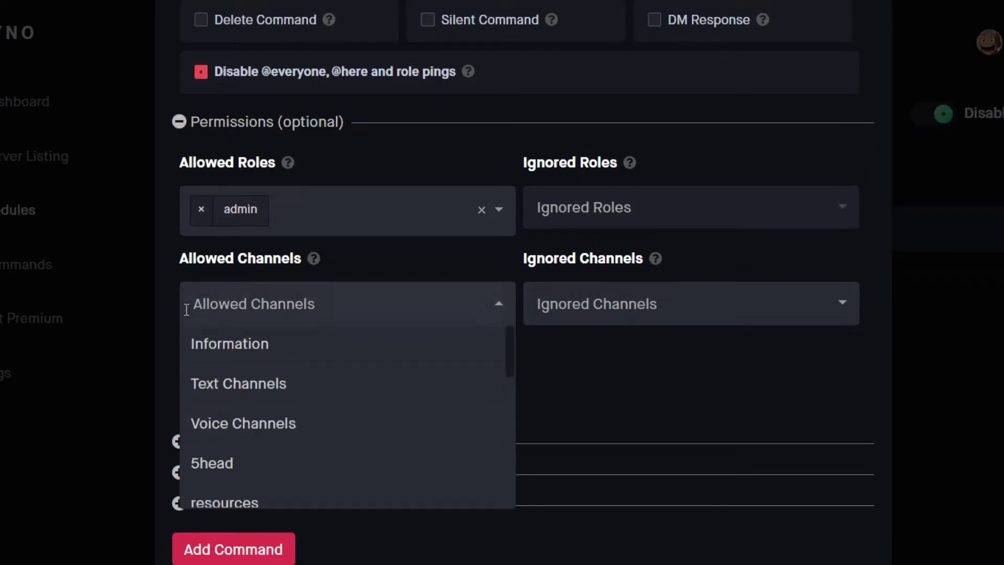
{"action": "scroll", "coordinate": [304, 392], "scroll_direction": "down", "scroll_amount": 7}
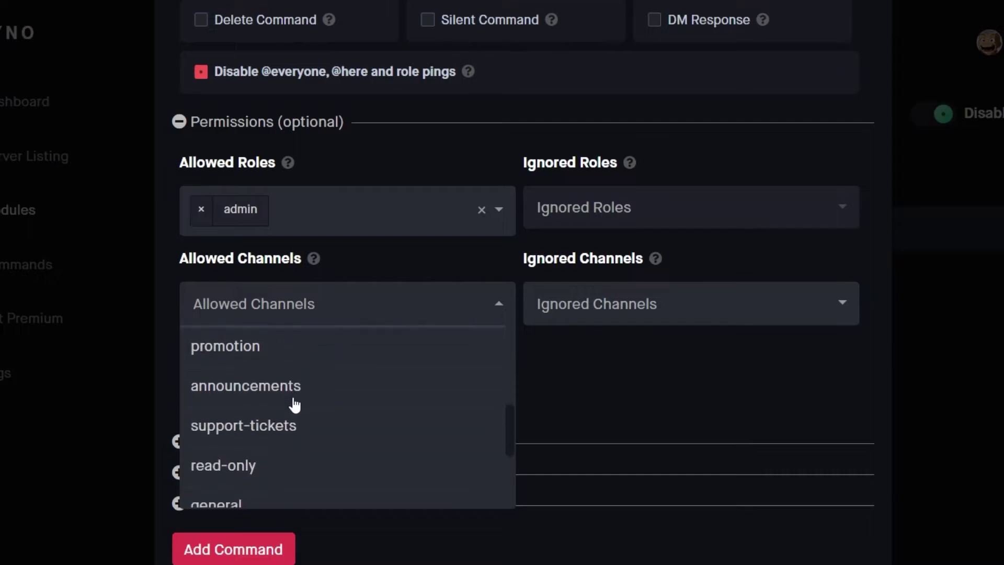
{"action": "left_click", "coordinate": [291, 412]}
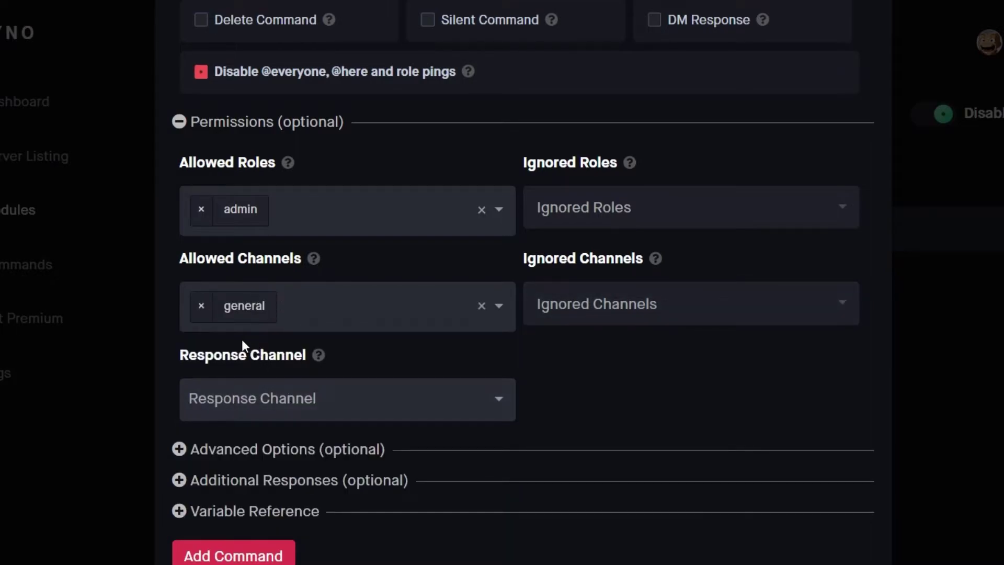
{"action": "left_click", "coordinate": [249, 392]}
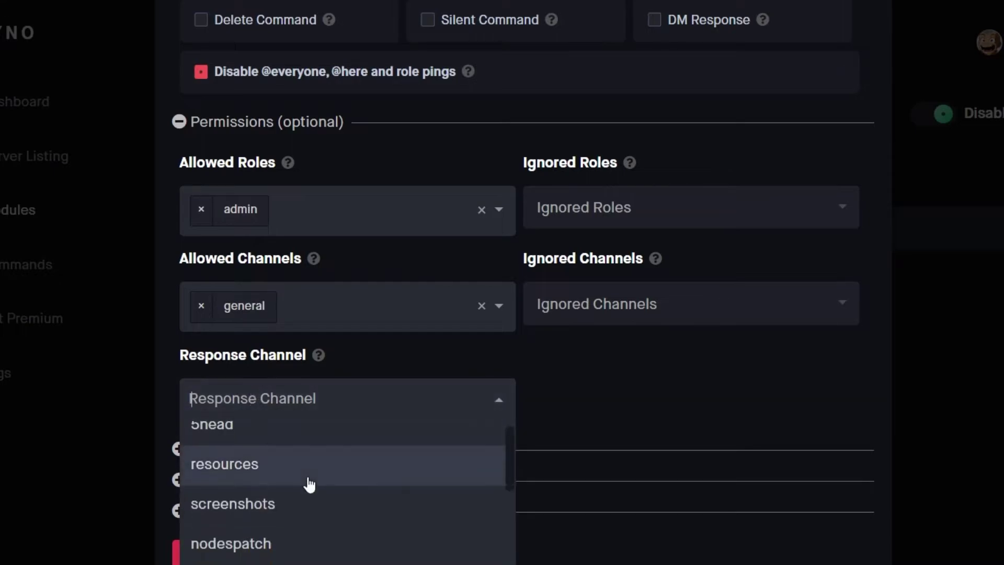
{"action": "scroll", "coordinate": [309, 483], "scroll_direction": "down", "scroll_amount": 5}
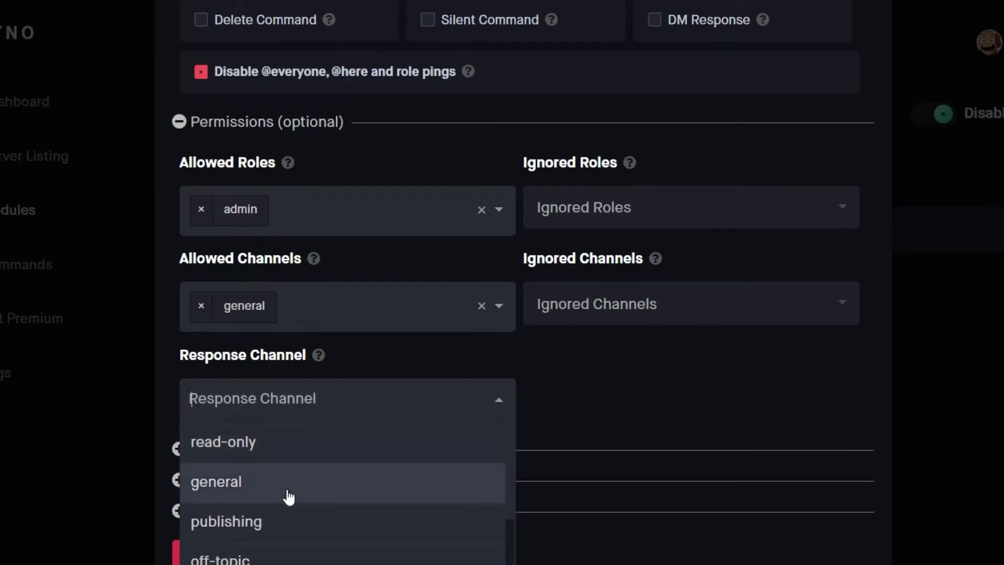
{"action": "left_click", "coordinate": [288, 496]}
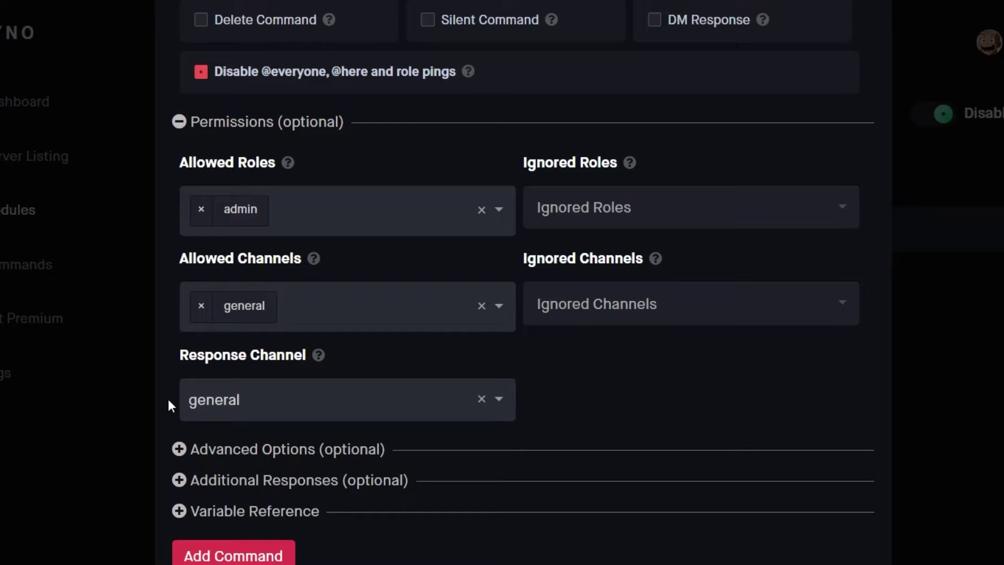
Review advanced options (2 s cooldown, 10 s delete, one required argument) and save bc
{"action": "left_click", "coordinate": [178, 449]}
{"action": "scroll", "coordinate": [175, 432], "scroll_direction": "down", "scroll_amount": 2}
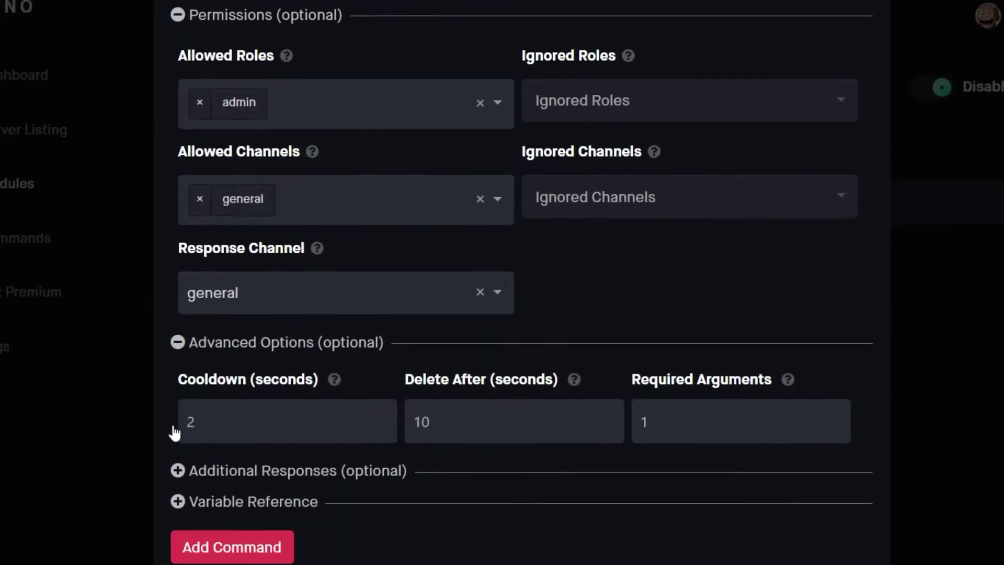
{"action": "scroll", "coordinate": [174, 432], "scroll_direction": "down", "scroll_amount": 1}
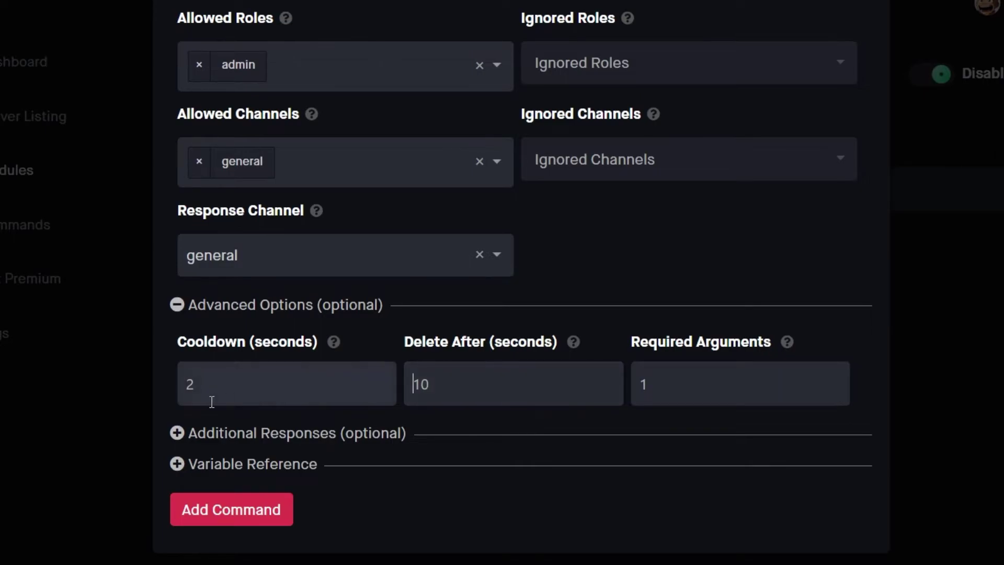
{"action": "left_click", "coordinate": [214, 520]}
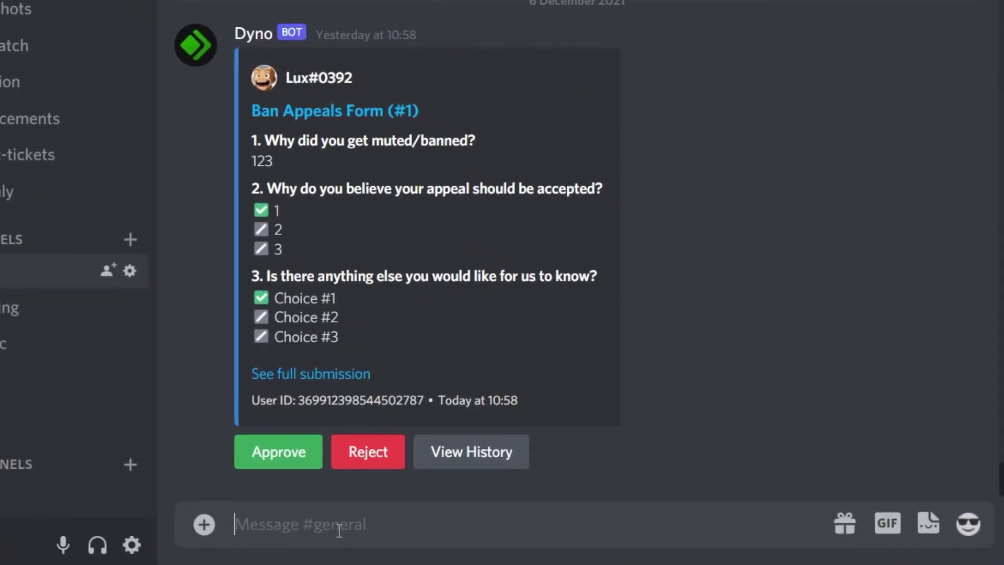
Send ?bc followed by a member's username in #general to test the command
{"action": "type", "text": "?b"}
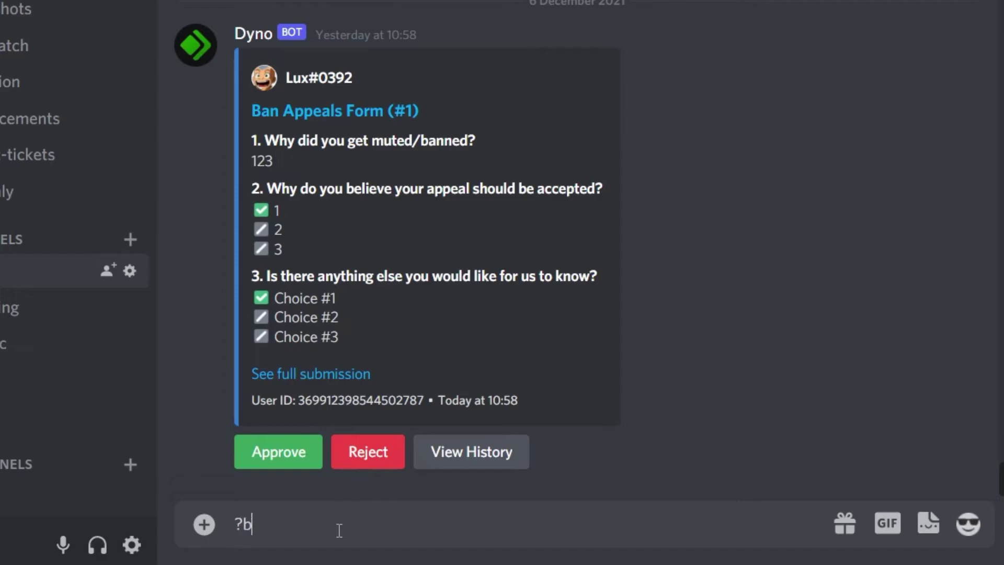
{"action": "type", "text": "c Lux"}
{"action": "key", "text": "Return"}
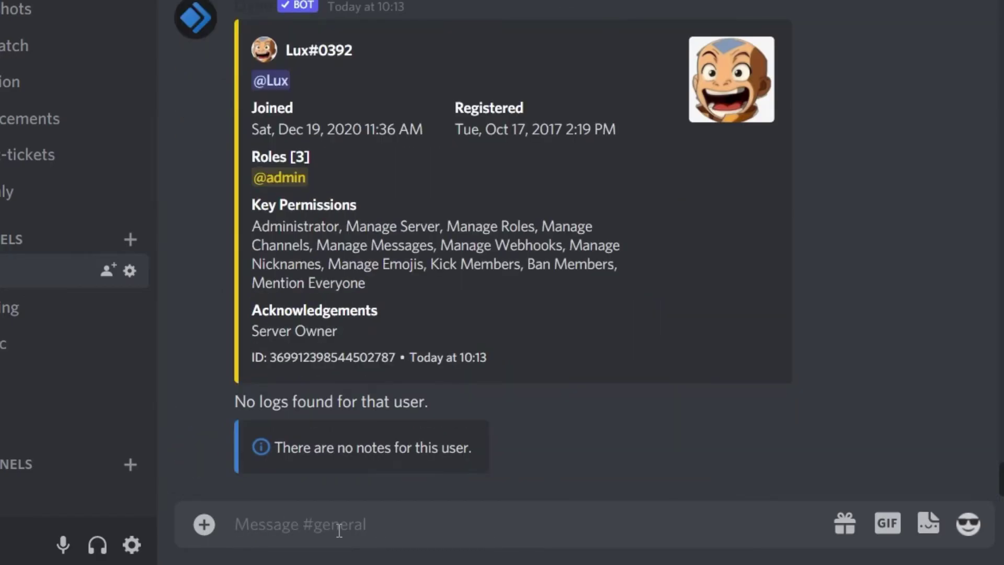